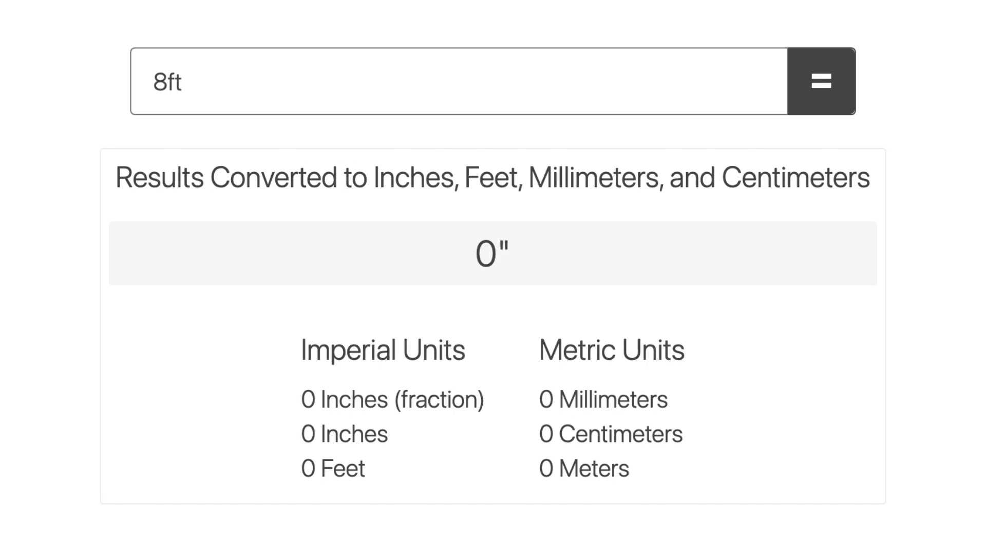
Calculate 8ft as 96 inches, 2,438.4 mm, 243.84 cm and 2.44 m
key("Return")
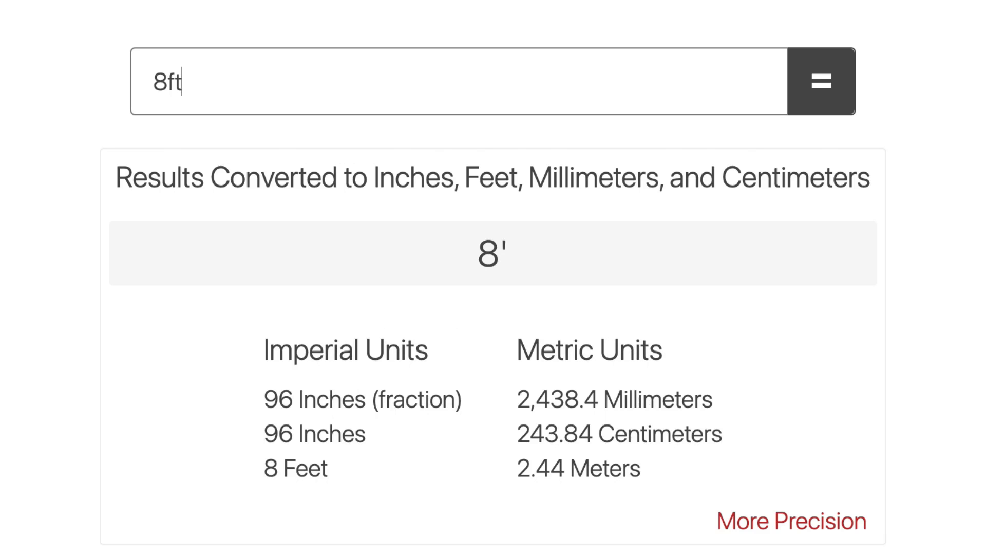